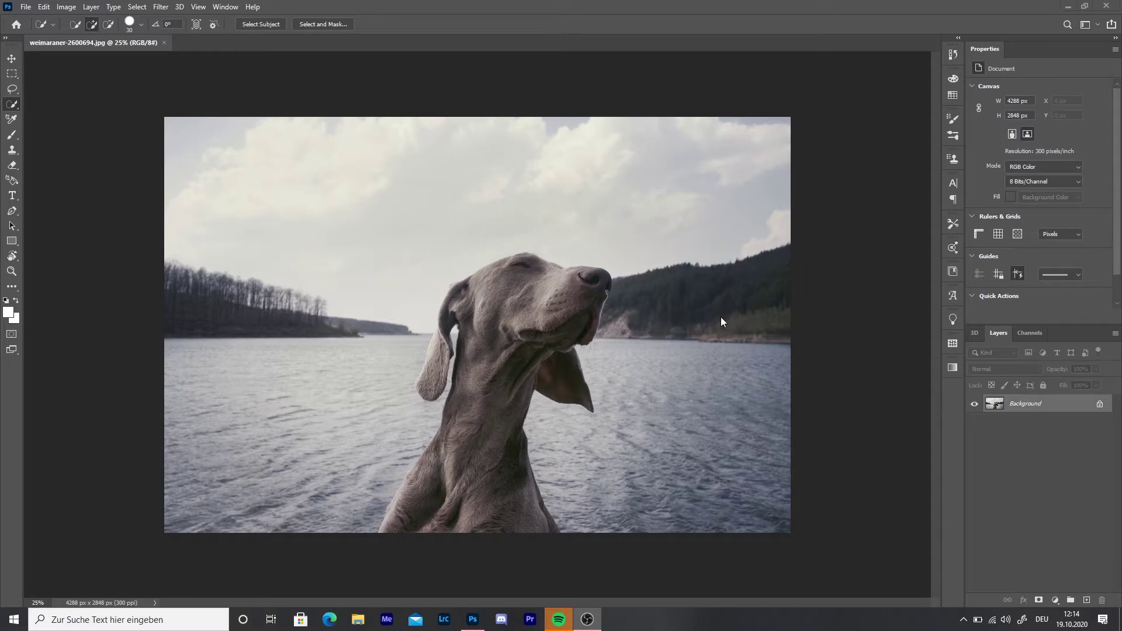
Select the dog automatically with Select Subject and open the selection in Select and Mask
{"action": "left_click", "coordinate": [14, 109]}
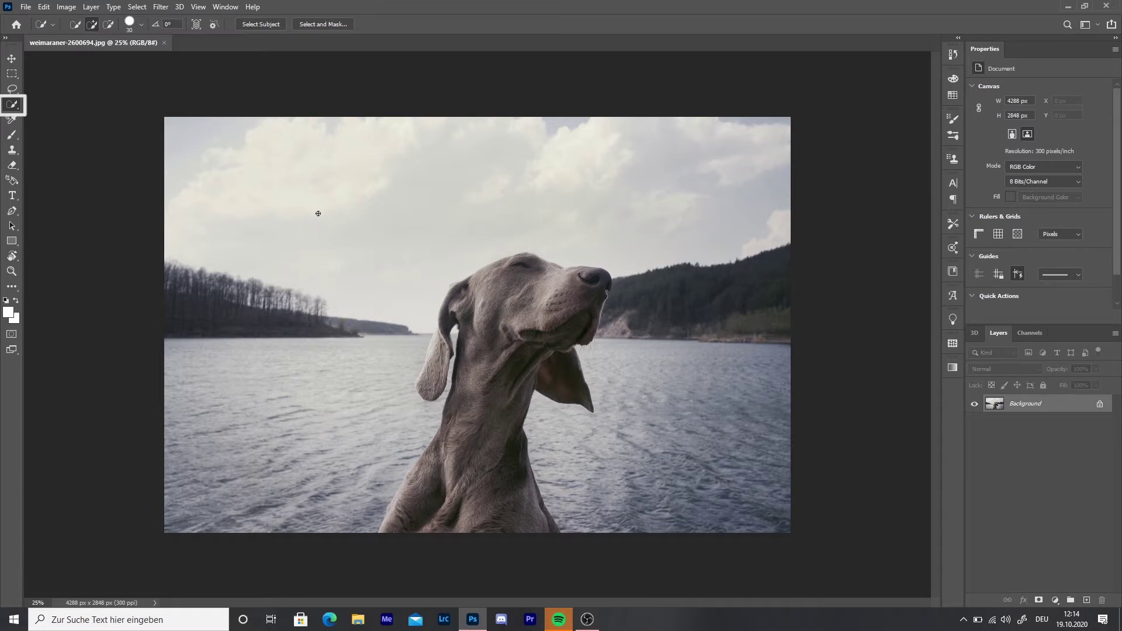
{"action": "left_click", "coordinate": [260, 25]}
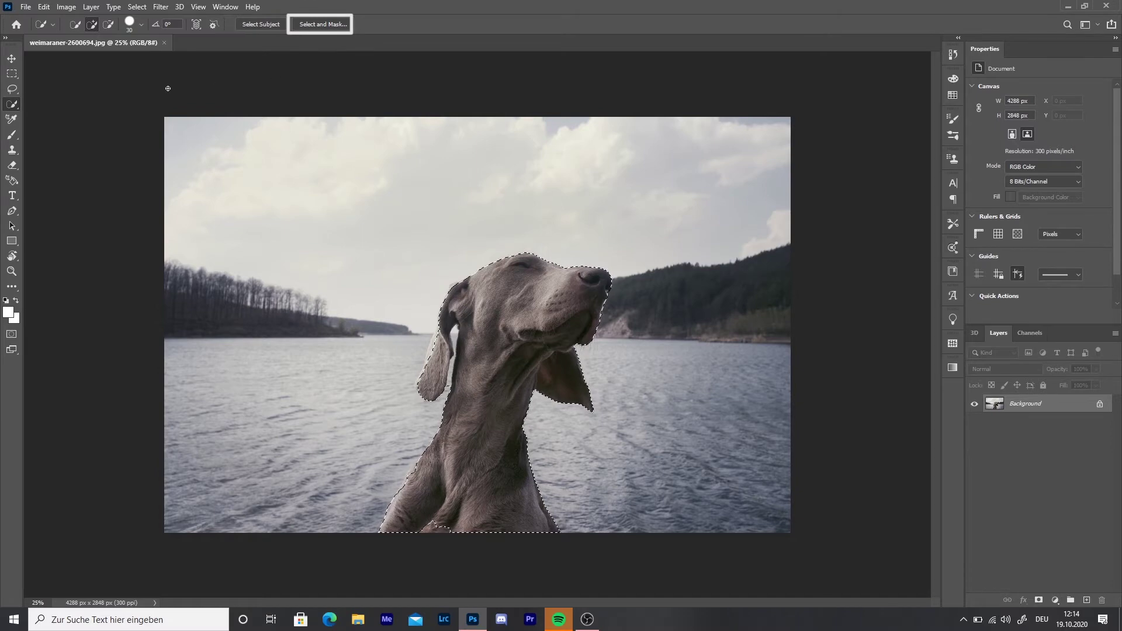
{"action": "left_click", "coordinate": [140, 6]}
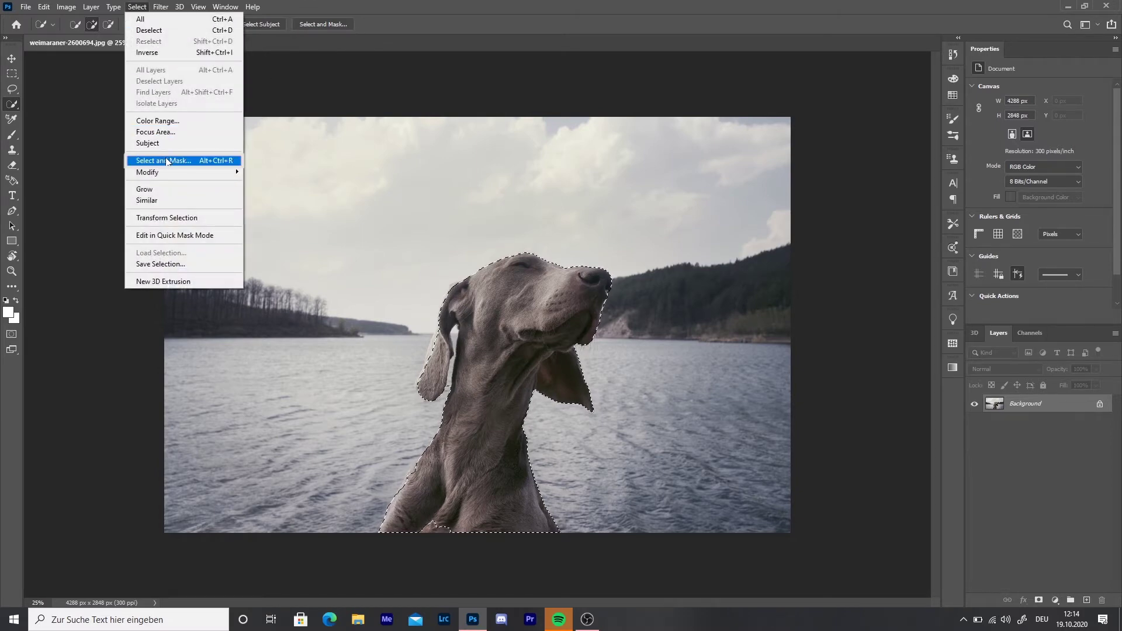
{"action": "left_click", "coordinate": [164, 159]}
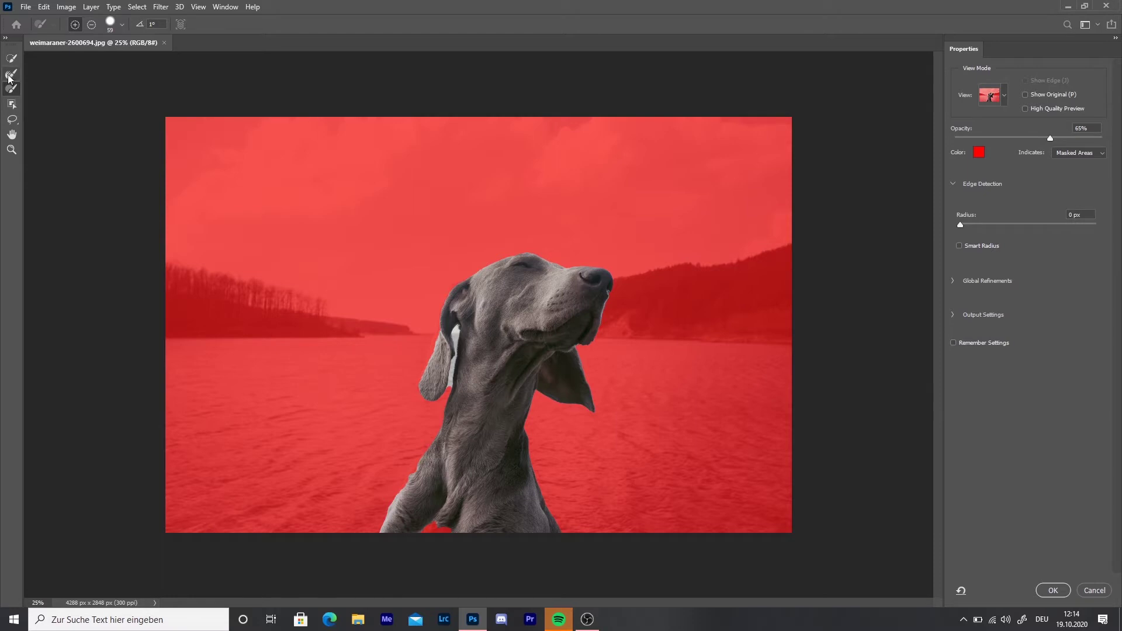
Remove the bright background gap between the dog's hanging ear and neck with the Refine Edge Brush
{"action": "left_click", "coordinate": [11, 75]}
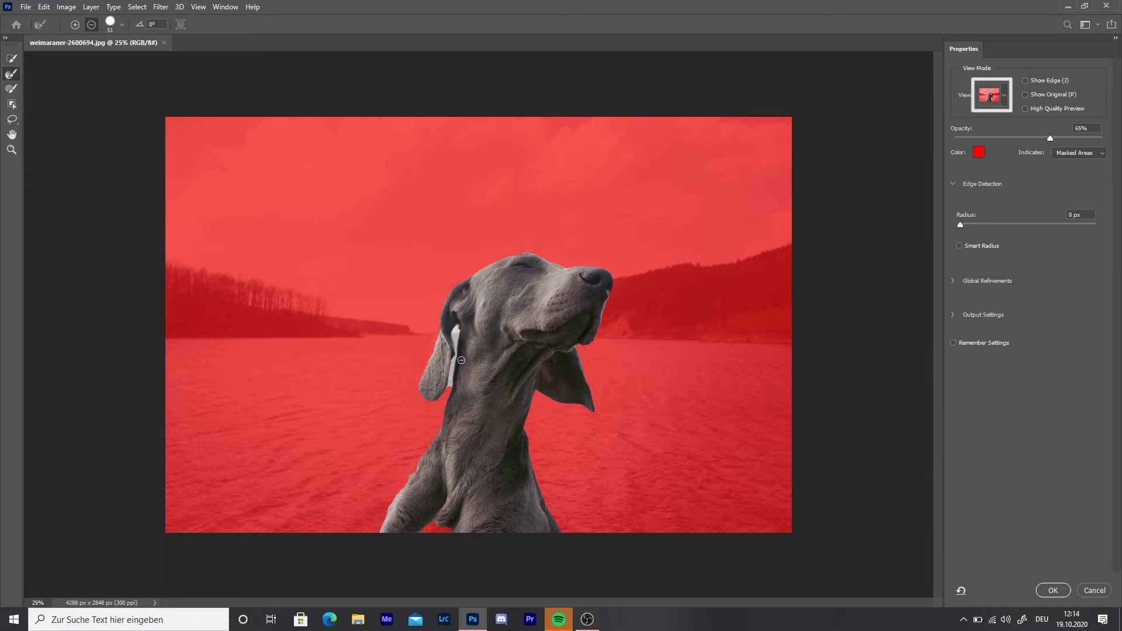
{"action": "scroll", "coordinate": [468, 377], "scroll_direction": "up", "scroll_amount": 5, "text": "alt"}
{"action": "scroll", "coordinate": [439, 356], "scroll_direction": "up", "scroll_amount": 2, "text": "alt"}
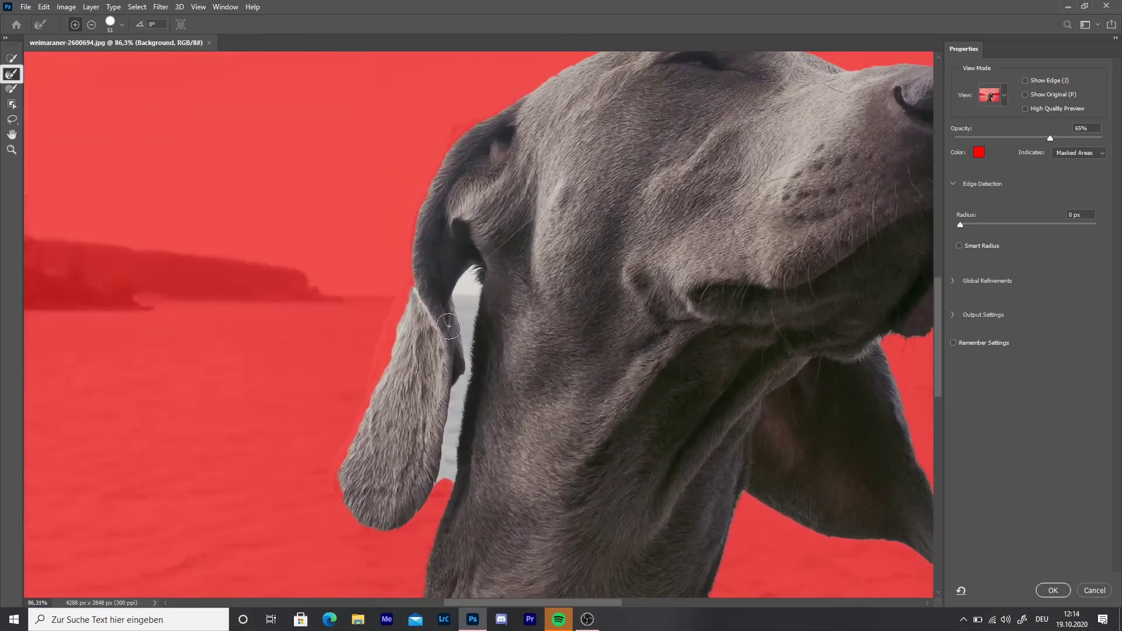
{"action": "left_click_drag", "start_coordinate": [473, 276], "coordinate": [444, 456]}
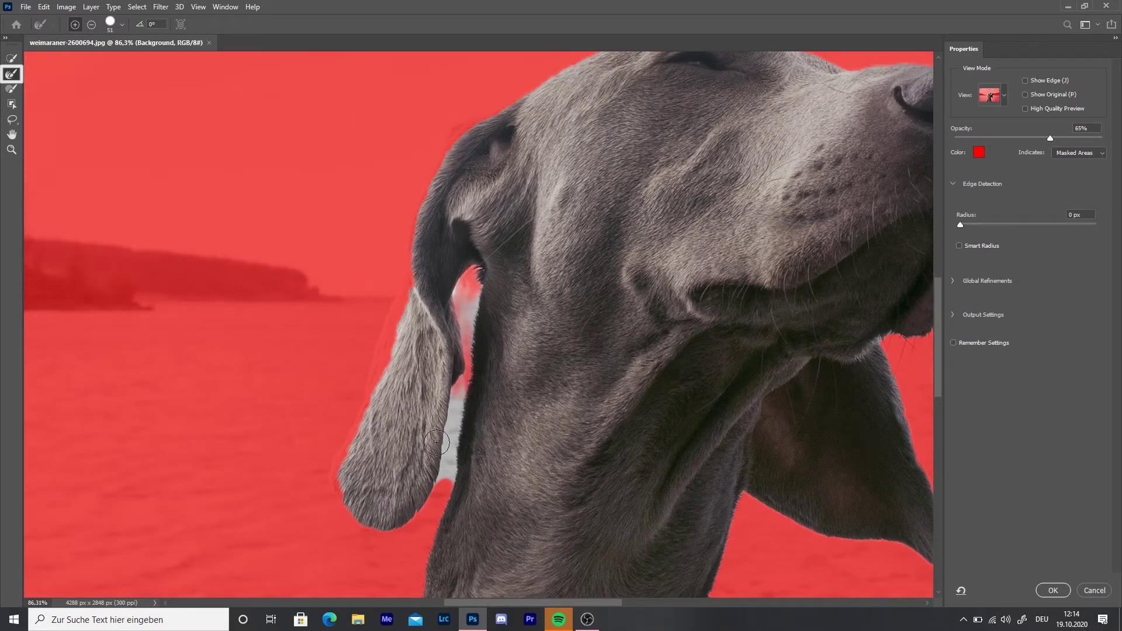
{"action": "mouse_move", "coordinate": [436, 443]}
{"action": "left_mouse_down"}
{"action": "mouse_move", "coordinate": [436, 477]}
{"action": "mouse_move", "coordinate": [470, 318]}
{"action": "mouse_move", "coordinate": [467, 274]}
{"action": "mouse_move", "coordinate": [452, 298]}
{"action": "left_mouse_up"}
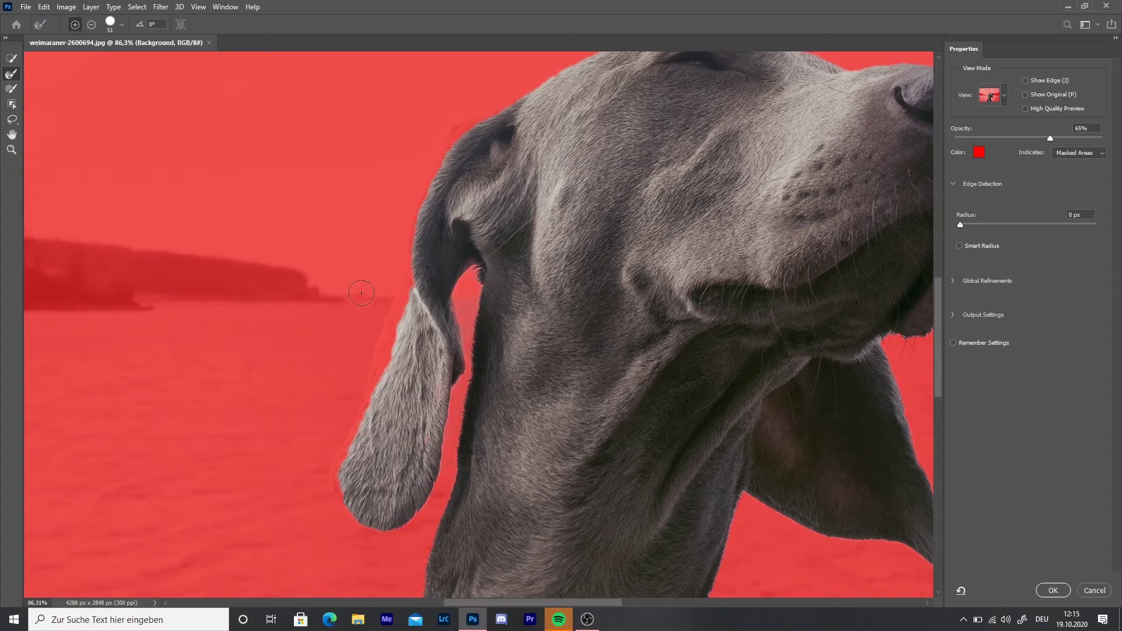
Set the Brush tool's hardness to 53% and paint the outer edge of the hanging ear back into the selection
{"action": "left_click", "coordinate": [10, 90]}
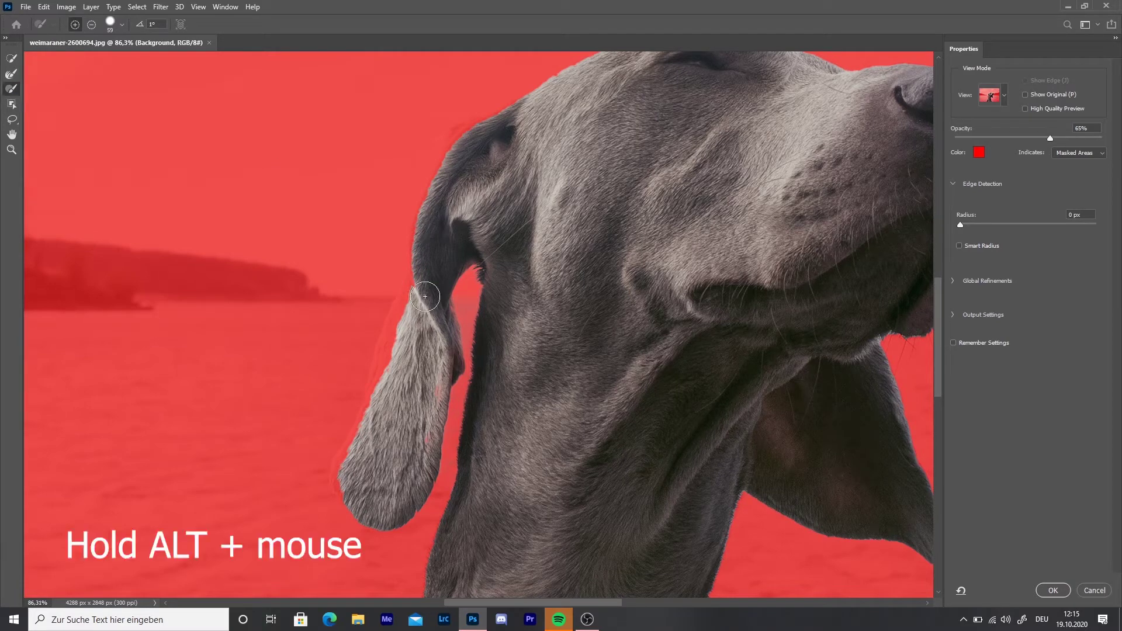
{"action": "mouse_move", "coordinate": [414, 299]}
{"action": "left_mouse_down"}
{"action": "mouse_move", "coordinate": [395, 384]}
{"action": "mouse_move", "coordinate": [407, 394]}
{"action": "left_mouse_up"}
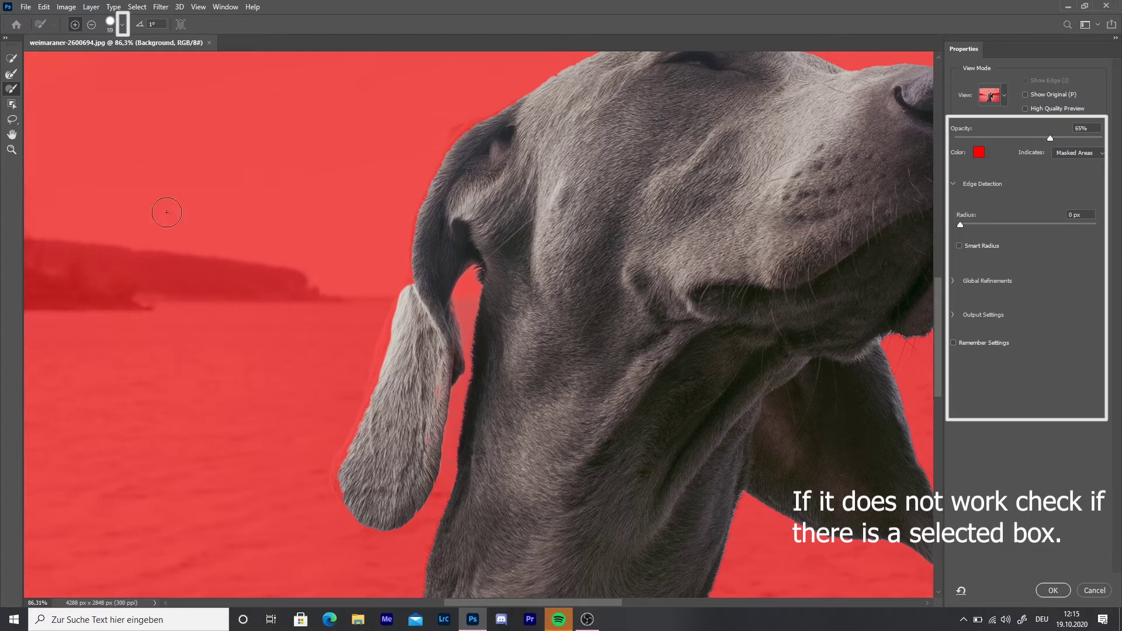
{"action": "left_click", "coordinate": [122, 25]}
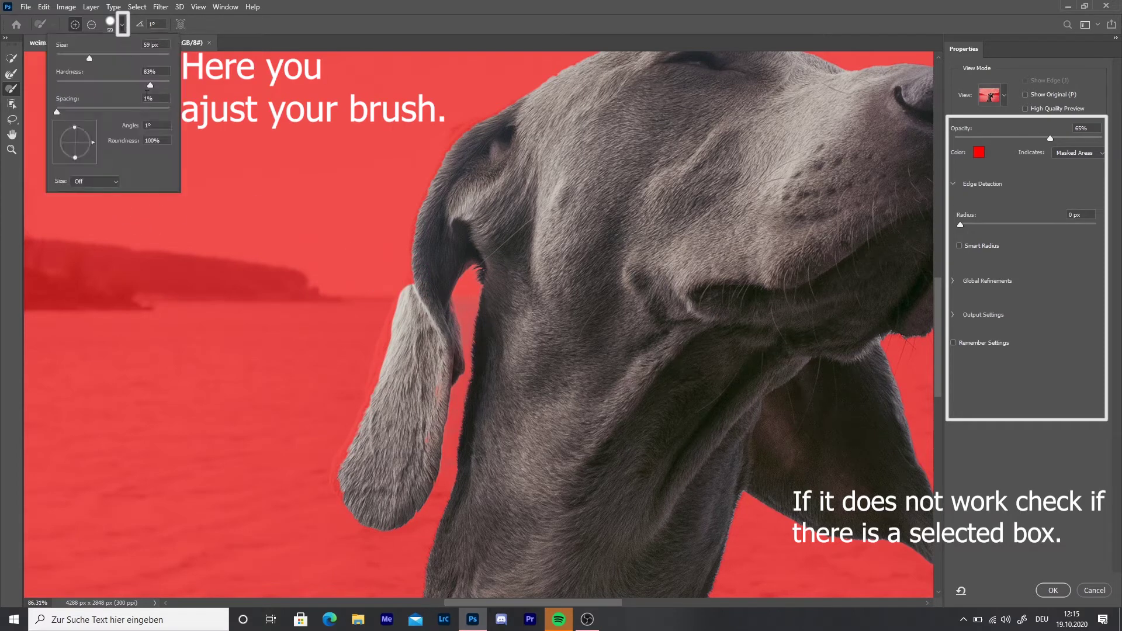
{"action": "left_click_drag", "start_coordinate": [146, 86], "coordinate": [117, 92]}
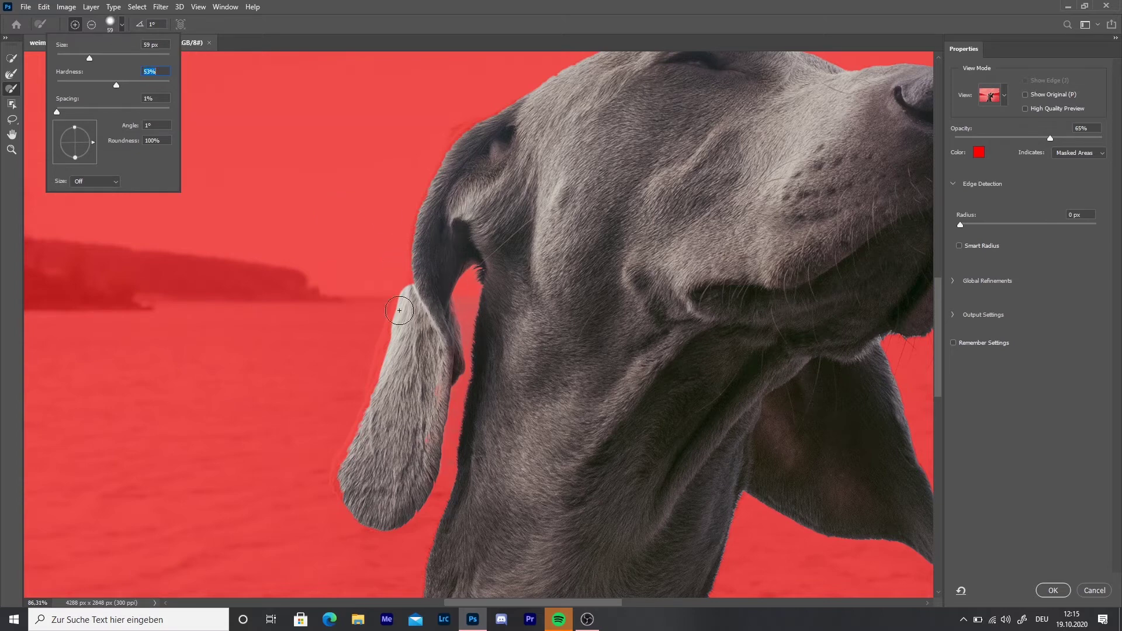
{"action": "mouse_move", "coordinate": [410, 304]}
{"action": "left_mouse_down"}
{"action": "mouse_move", "coordinate": [378, 433]}
{"action": "mouse_move", "coordinate": [385, 422]}
{"action": "mouse_move", "coordinate": [356, 453]}
{"action": "mouse_move", "coordinate": [349, 492]}
{"action": "mouse_move", "coordinate": [358, 479]}
{"action": "mouse_move", "coordinate": [316, 480]}
{"action": "mouse_move", "coordinate": [351, 487]}
{"action": "left_mouse_up"}
{"action": "key", "text": "alt"}
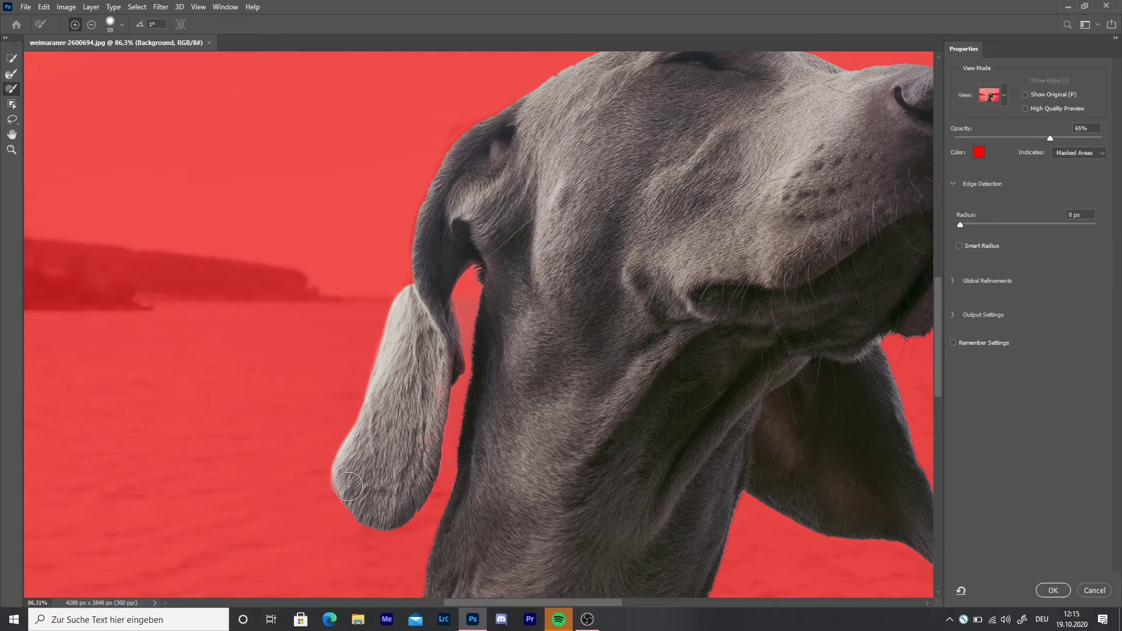
Paint the edge where the ear joins the back of the head into the selection with the Brush tool
{"action": "scroll", "coordinate": [467, 345], "scroll_direction": "up", "scroll_amount": 3}
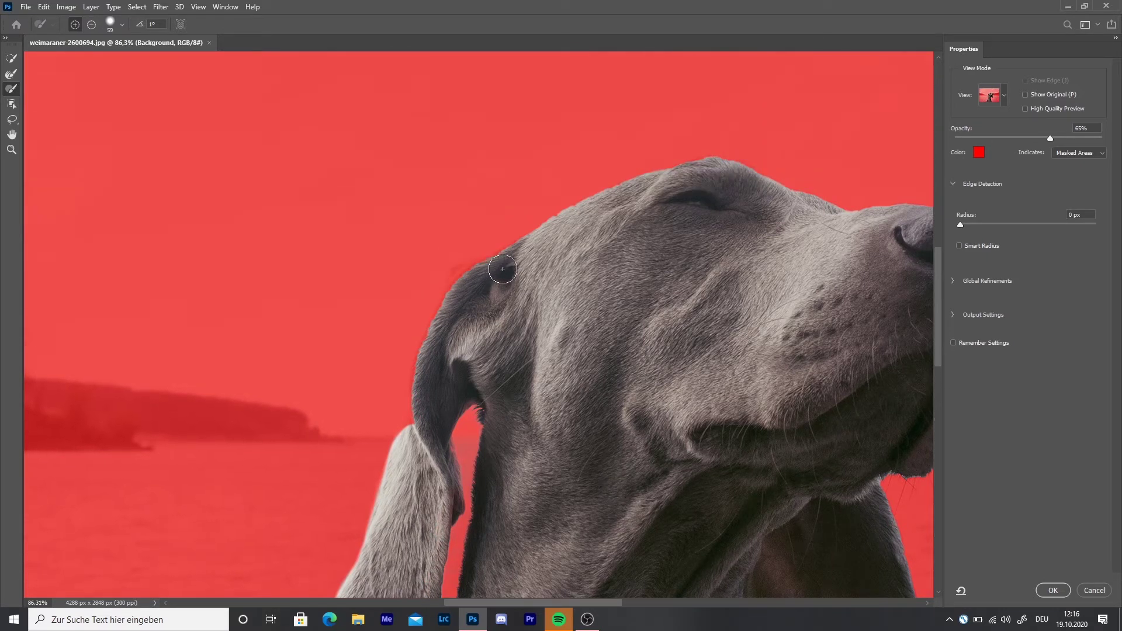
{"action": "mouse_move", "coordinate": [506, 262]}
{"action": "left_mouse_down"}
{"action": "mouse_move", "coordinate": [476, 277]}
{"action": "mouse_move", "coordinate": [439, 343]}
{"action": "left_mouse_up"}
{"action": "scroll", "coordinate": [648, 304], "scroll_direction": "down", "scroll_amount": 4}
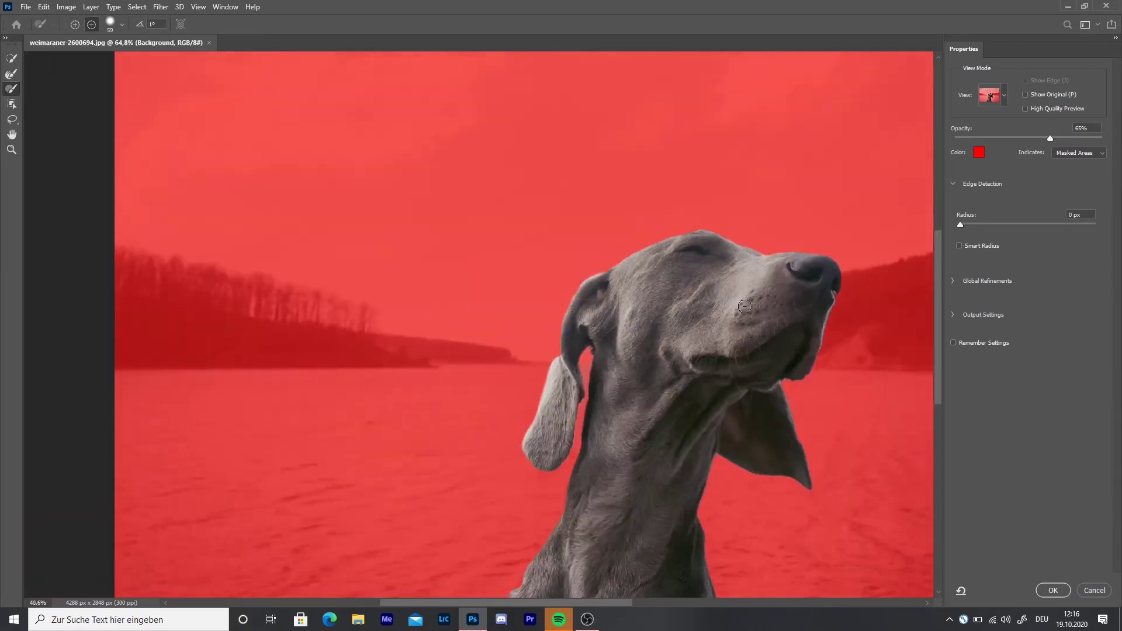
{"action": "scroll", "coordinate": [713, 351], "scroll_direction": "up", "scroll_amount": 3}
{"action": "scroll", "coordinate": [643, 207], "scroll_direction": "up", "scroll_amount": 2}
{"action": "scroll", "coordinate": [471, 180], "scroll_direction": "down", "scroll_amount": 5}
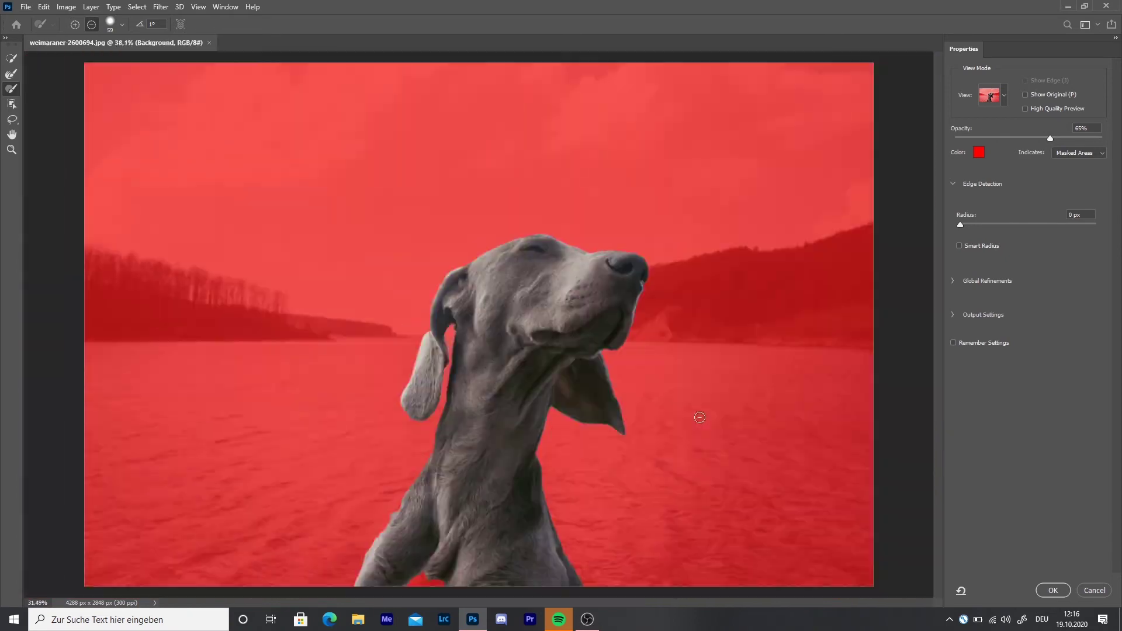
{"action": "key", "text": "alt"}
Fill the notches along the dog's upper shoulder outline in the selection with the Brush tool
{"action": "left_click", "coordinate": [11, 74]}
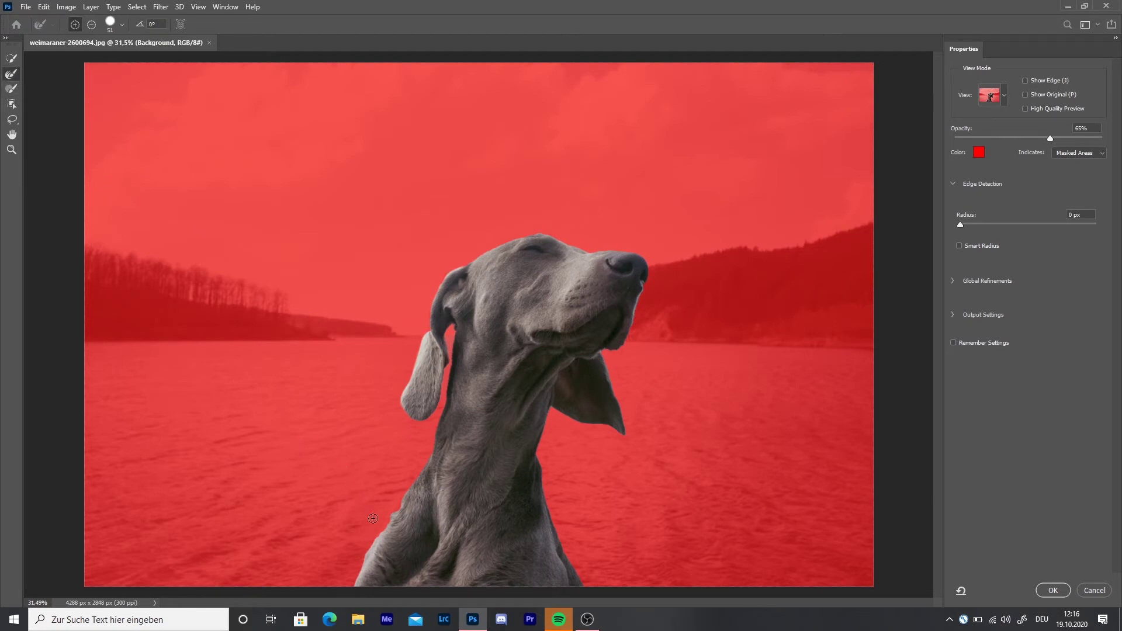
{"action": "scroll", "coordinate": [353, 564], "scroll_direction": "up", "scroll_amount": 4}
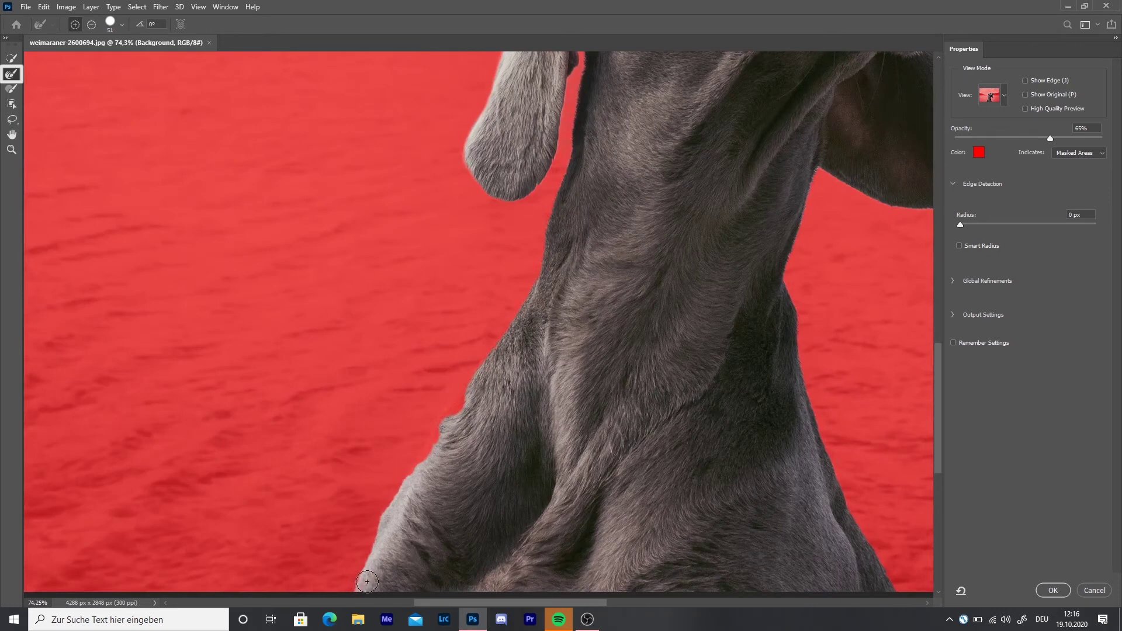
{"action": "key", "text": "alt"}
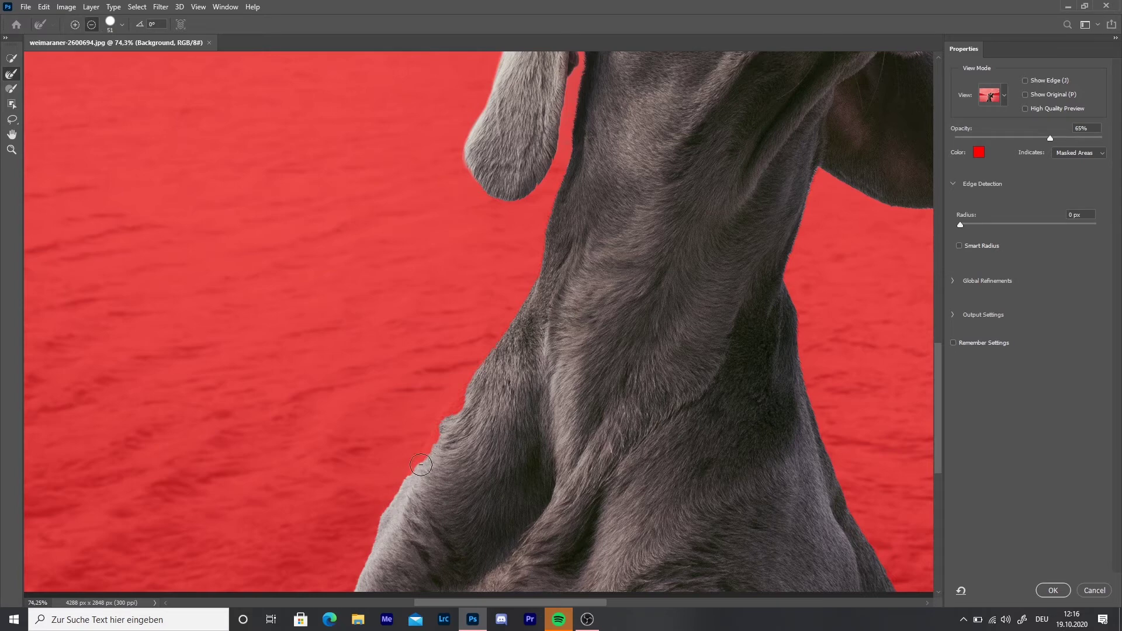
{"action": "left_click", "coordinate": [11, 89]}
{"action": "mouse_move", "coordinate": [459, 406]}
{"action": "left_mouse_down"}
{"action": "mouse_move", "coordinate": [552, 425]}
{"action": "mouse_move", "coordinate": [554, 439]}
{"action": "mouse_move", "coordinate": [565, 416]}
{"action": "mouse_move", "coordinate": [521, 473]}
{"action": "left_mouse_up"}
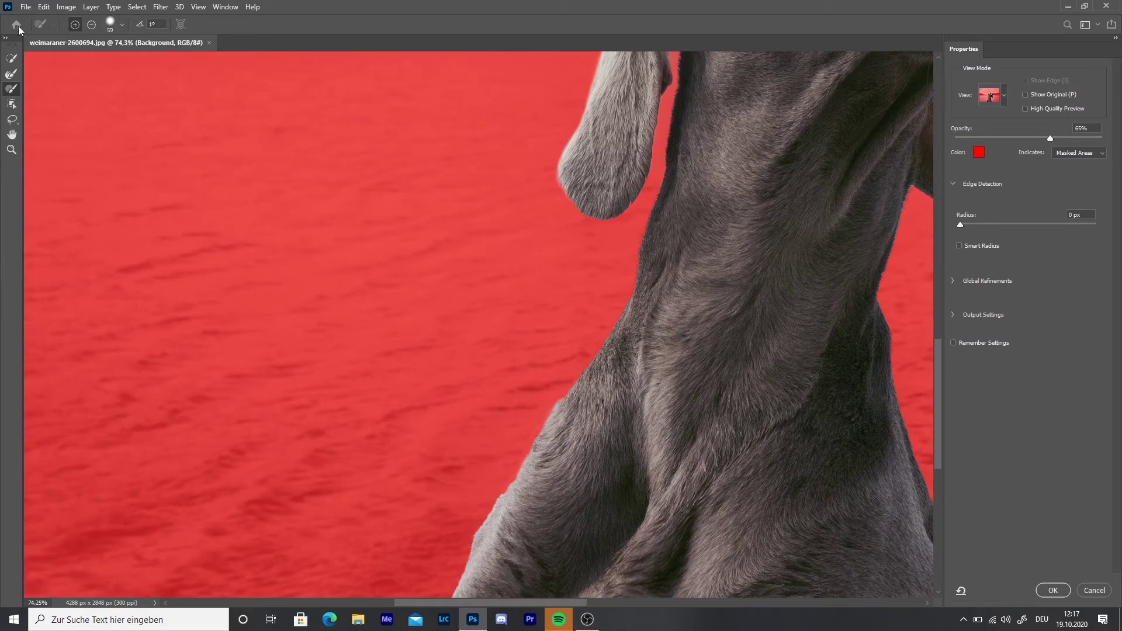
Refine the selection edge along the dog's shoulder with the Refine Edge Brush
{"action": "left_click", "coordinate": [10, 74]}
{"action": "key", "text": "alt"}
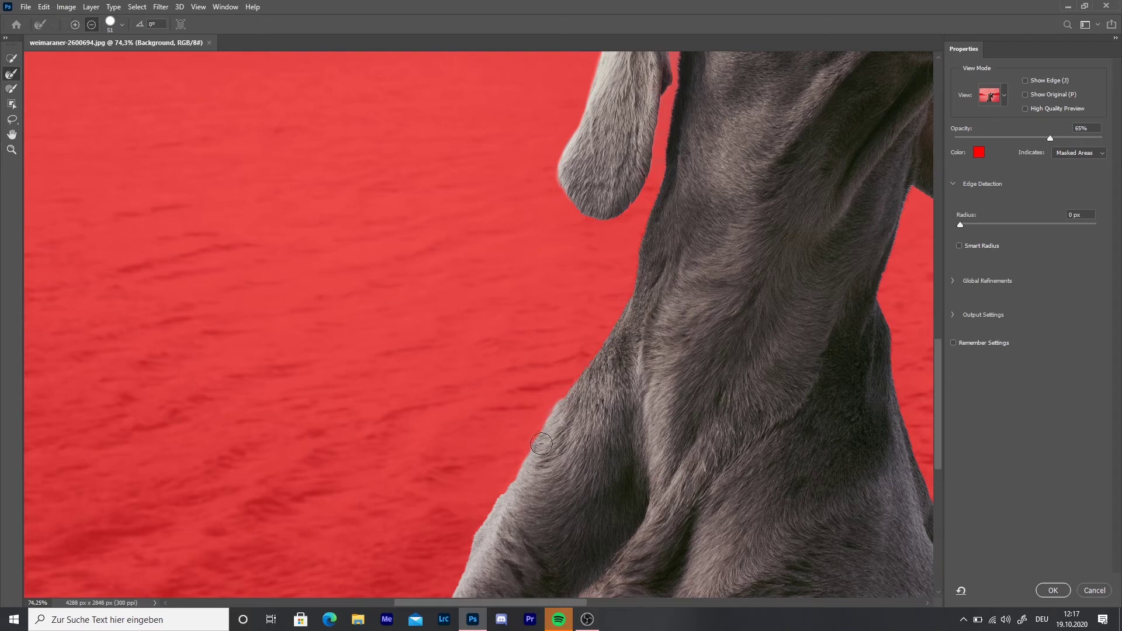
{"action": "left_click", "coordinate": [121, 26]}
{"action": "left_click", "coordinate": [564, 438]}
{"action": "key", "text": "alt"}
{"action": "left_click_drag", "start_coordinate": [508, 496], "coordinate": [565, 393]}
{"action": "scroll", "coordinate": [626, 279], "scroll_direction": "up", "scroll_amount": 3}
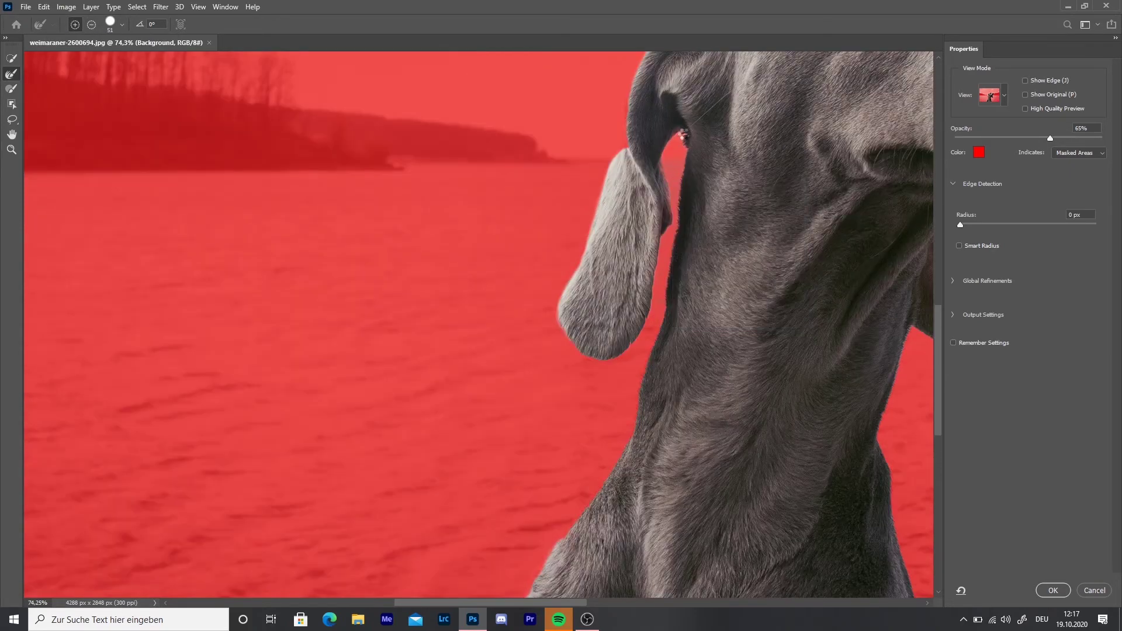
Set the edge detection radius to 1 px
{"action": "scroll", "coordinate": [642, 363], "scroll_direction": "up", "scroll_amount": 3}
{"action": "key", "text": "alt"}
{"action": "left_click_drag", "start_coordinate": [960, 224], "coordinate": [971, 224]}
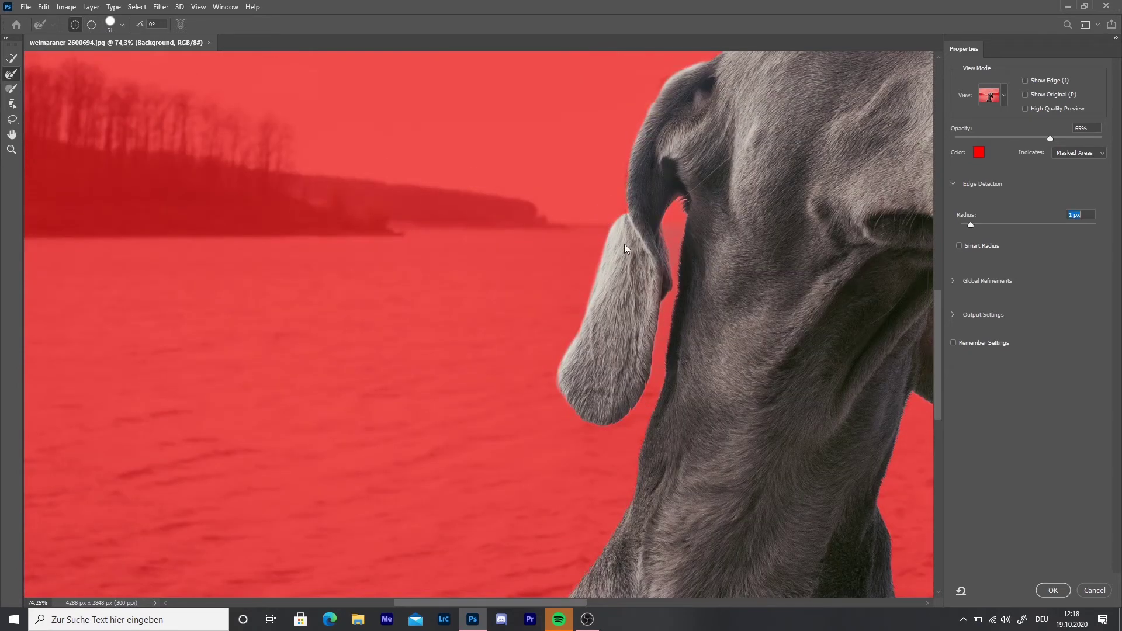
{"action": "key", "text": "alt"}
{"action": "scroll", "coordinate": [731, 350], "scroll_direction": "up", "scroll_amount": 3}
{"action": "key", "text": "alt"}
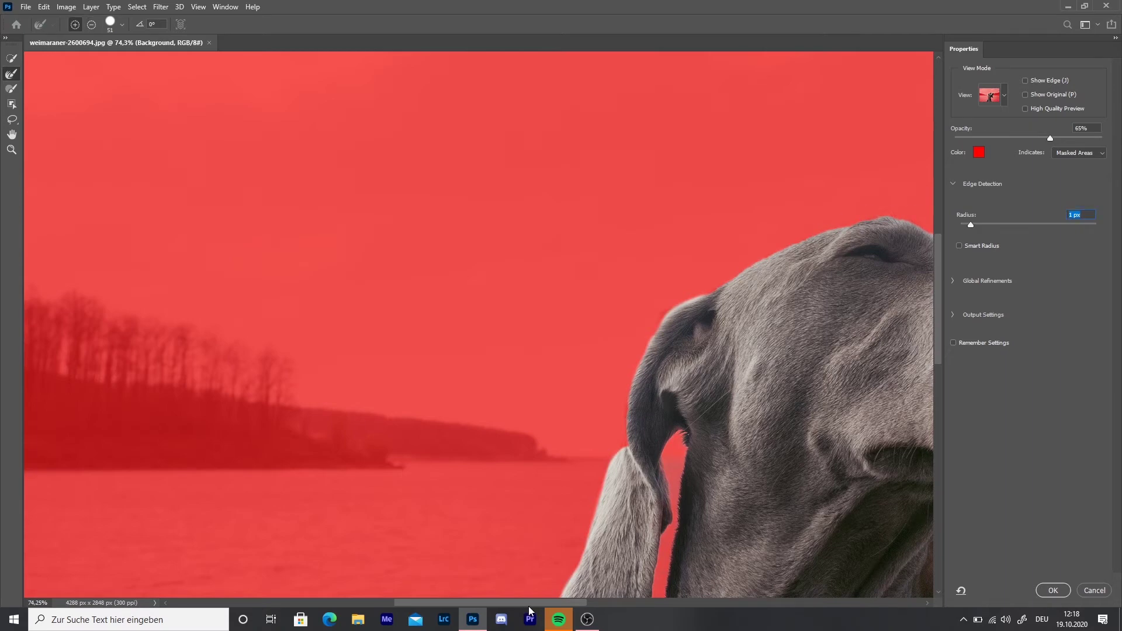
Refine the selection edge below the nose and along the front of the muzzle with the Refine Edge Brush
{"action": "scroll", "coordinate": [910, 221], "scroll_direction": "right", "scroll_amount": 5}
{"action": "key", "text": "alt"}
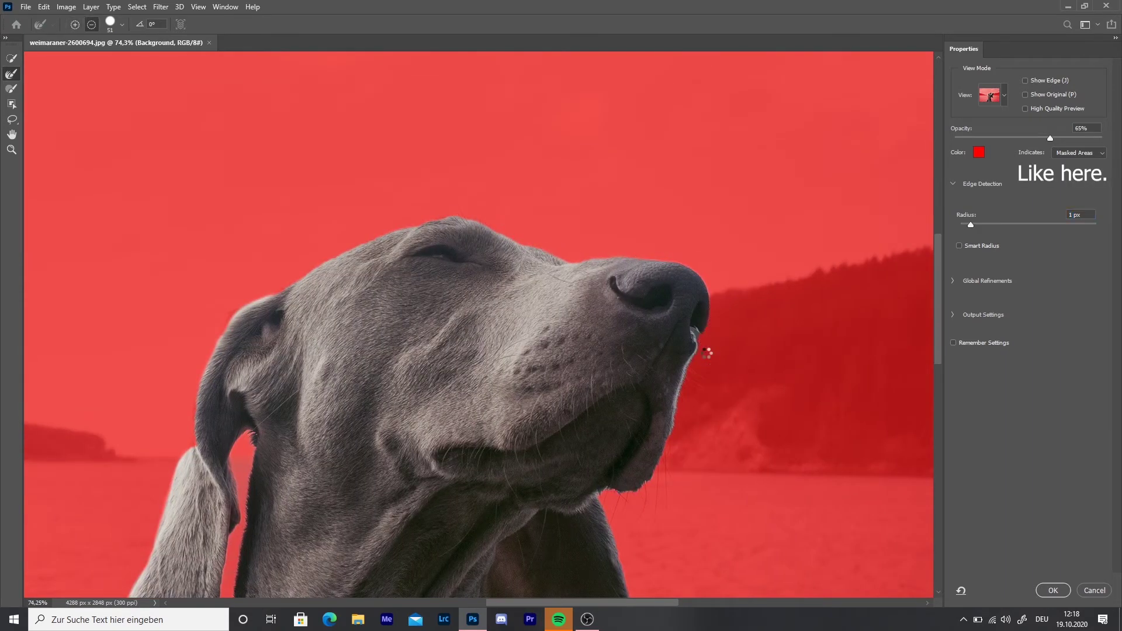
{"action": "left_click_drag", "start_coordinate": [694, 333], "coordinate": [677, 422]}
{"action": "left_click_drag", "start_coordinate": [939, 321], "coordinate": [940, 361]}
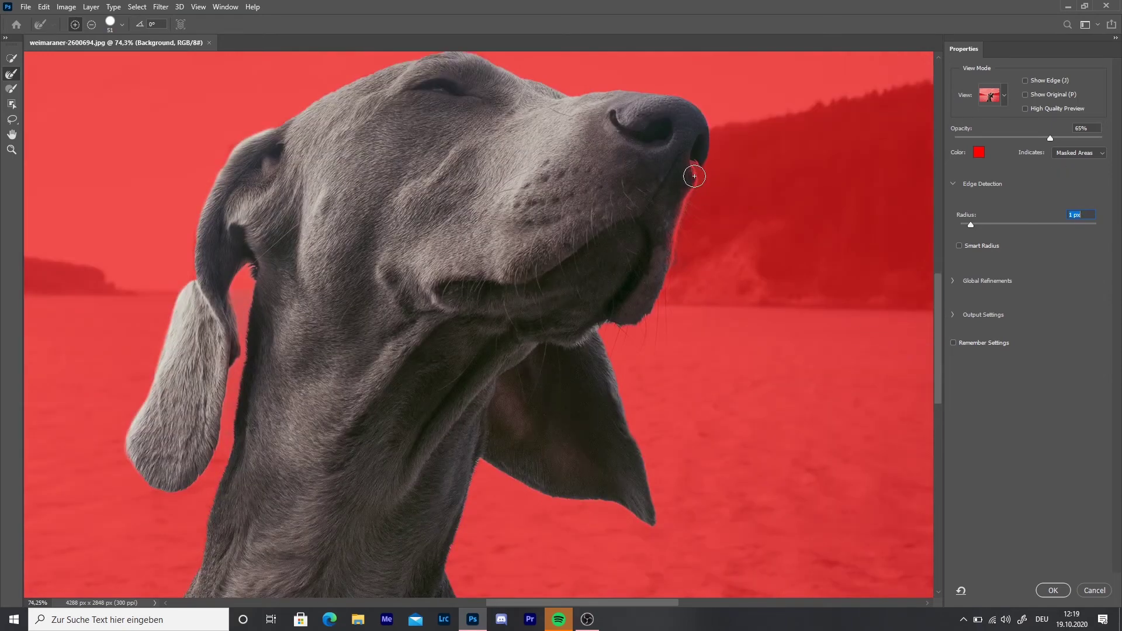
{"action": "left_click", "coordinate": [91, 24]}
{"action": "left_click", "coordinate": [75, 25]}
{"action": "left_click", "coordinate": [694, 167]}
Apply the refined dog selection and invert it to select the background
{"action": "scroll", "coordinate": [791, 302], "scroll_direction": "down", "scroll_amount": 6}
{"action": "scroll", "coordinate": [433, 331], "scroll_direction": "up", "scroll_amount": 5}
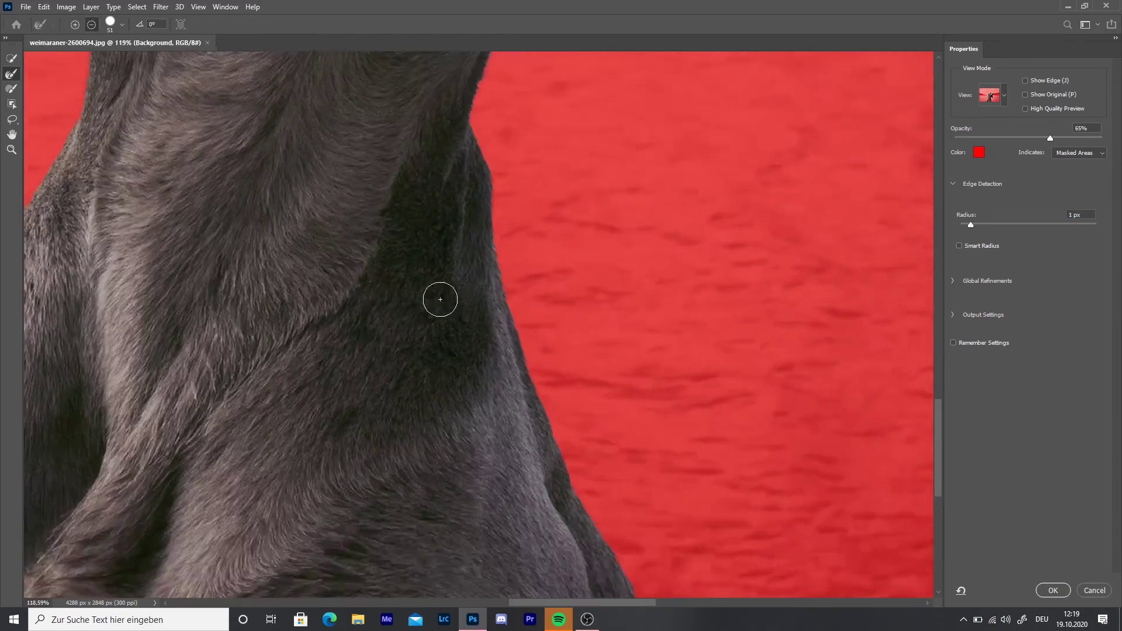
{"action": "scroll", "coordinate": [403, 310], "scroll_direction": "up", "scroll_amount": 10}
{"action": "scroll", "coordinate": [362, 297], "scroll_direction": "up", "scroll_amount": 4}
{"action": "scroll", "coordinate": [336, 296], "scroll_direction": "down", "scroll_amount": 14}
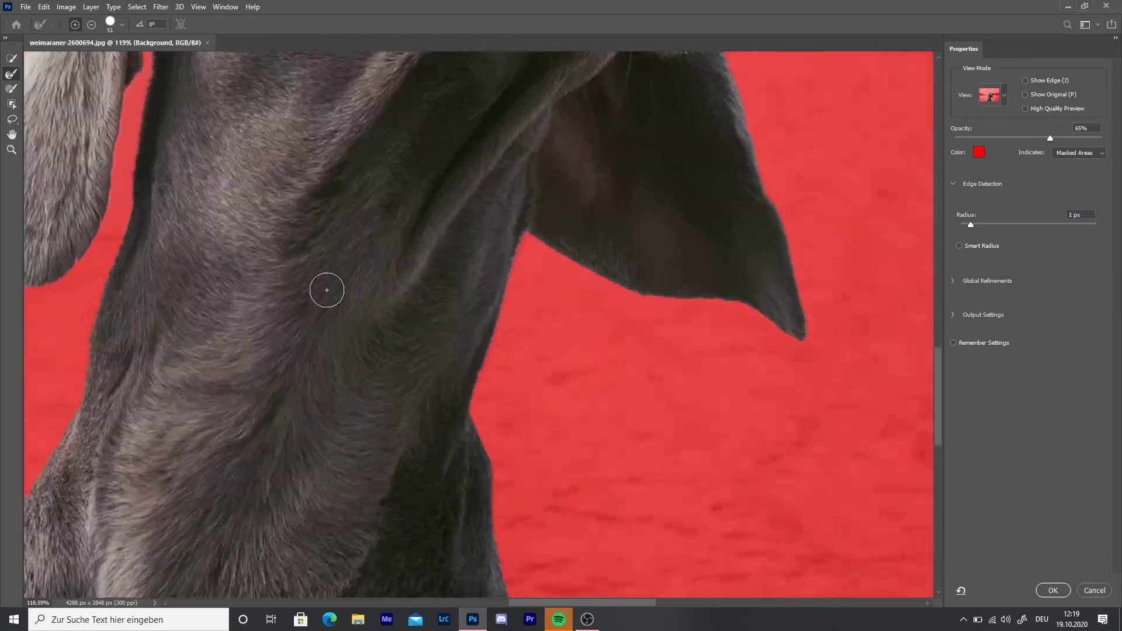
{"action": "scroll", "coordinate": [328, 291], "scroll_direction": "down", "scroll_amount": 15}
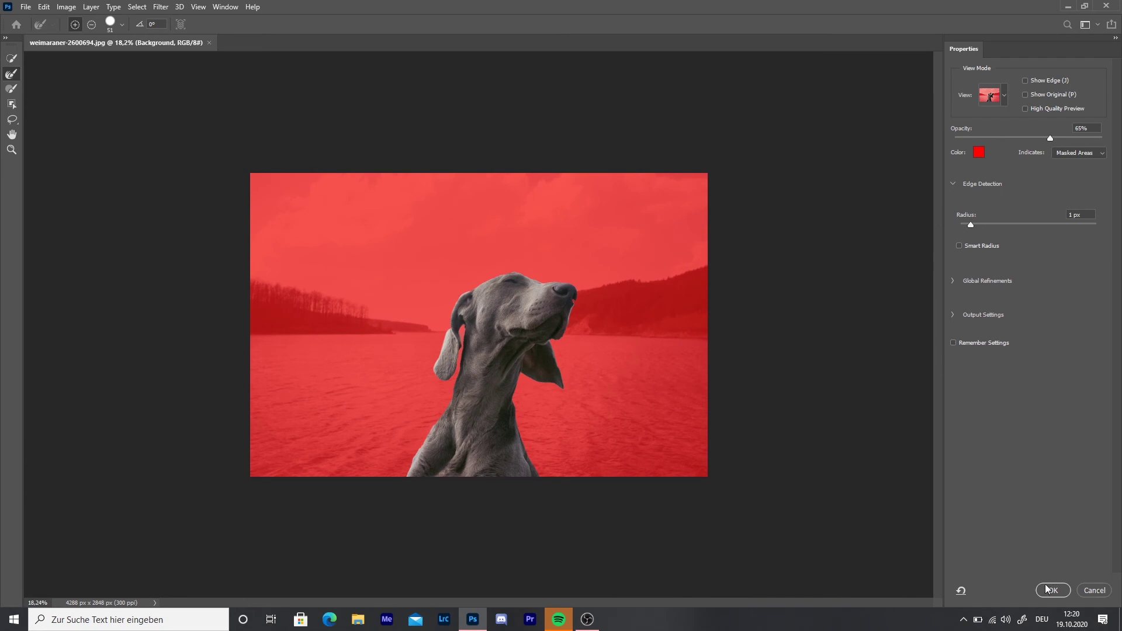
{"action": "left_click", "coordinate": [1051, 590]}
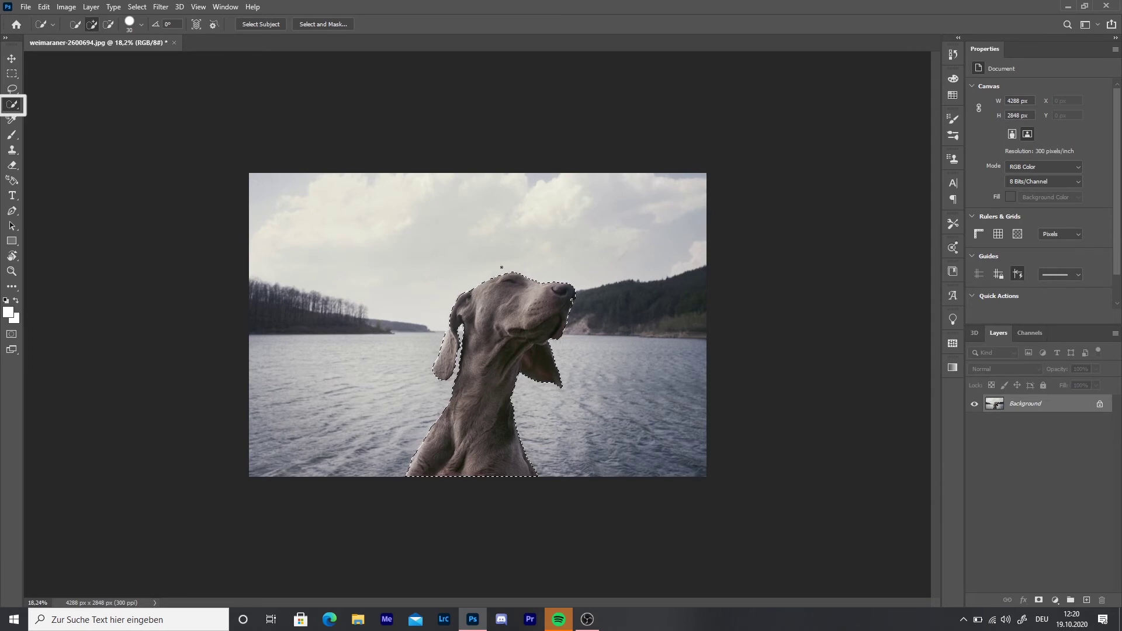
{"action": "right_click", "coordinate": [502, 260]}
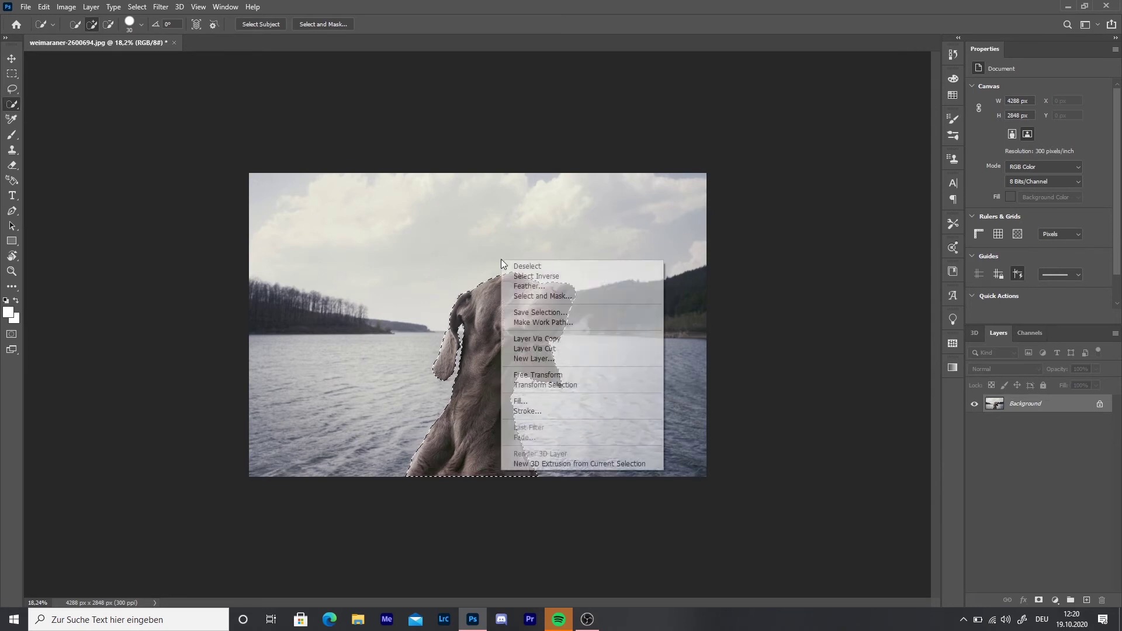
{"action": "left_click", "coordinate": [543, 278]}
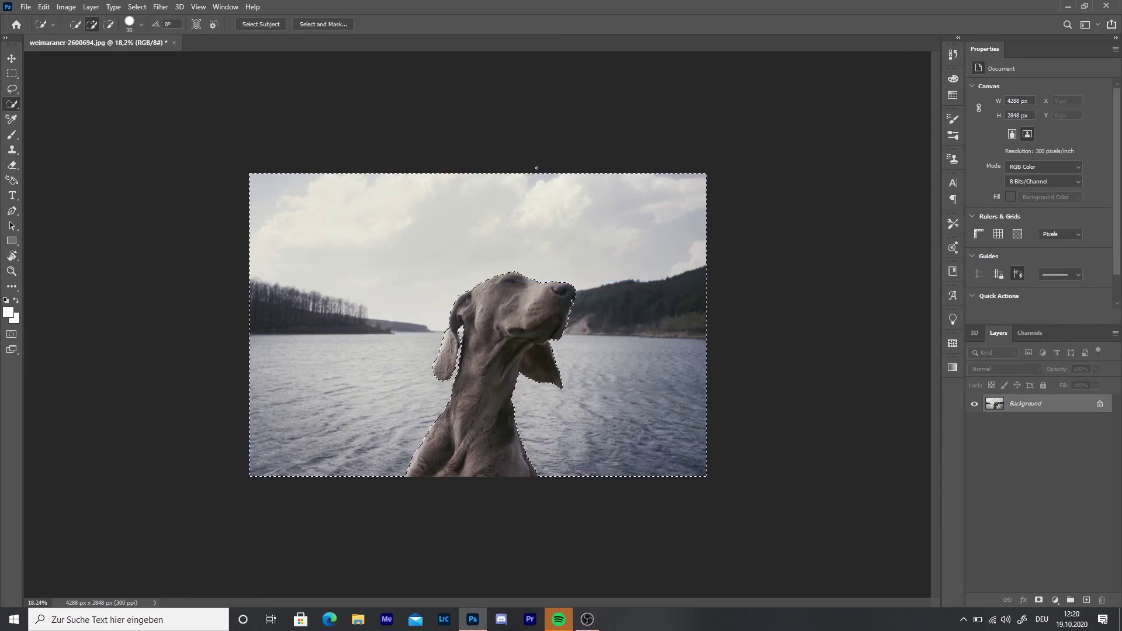
Apply a Lens Blur with radius 27 and blade curvature 2 to the background, and clear the selection
{"action": "left_click", "coordinate": [159, 8]}
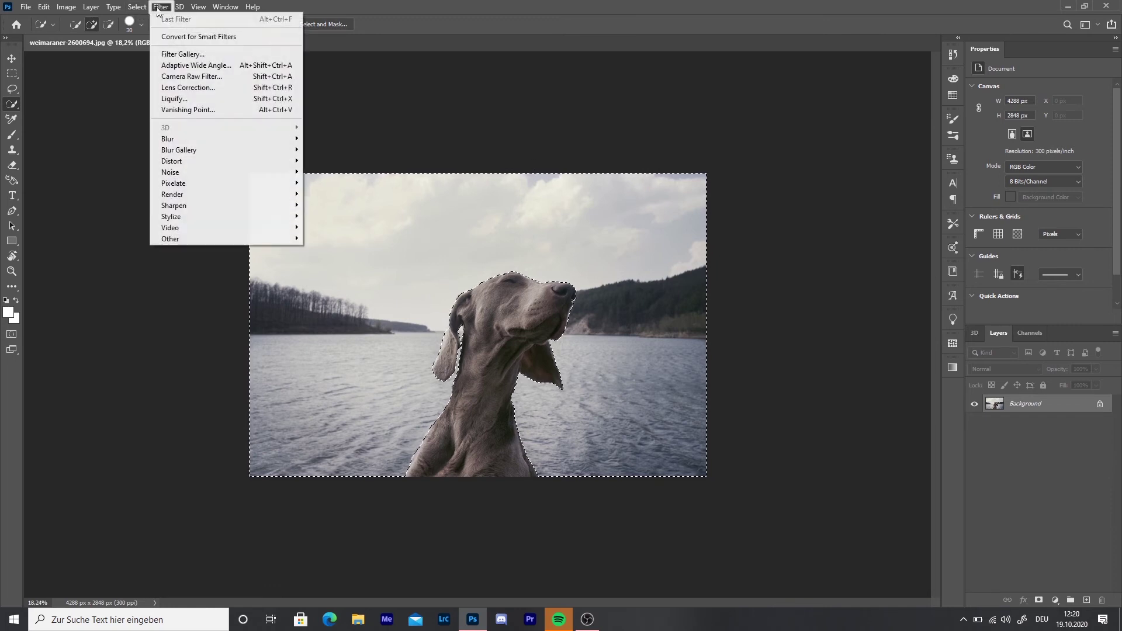
{"action": "mouse_move", "coordinate": [230, 140]}
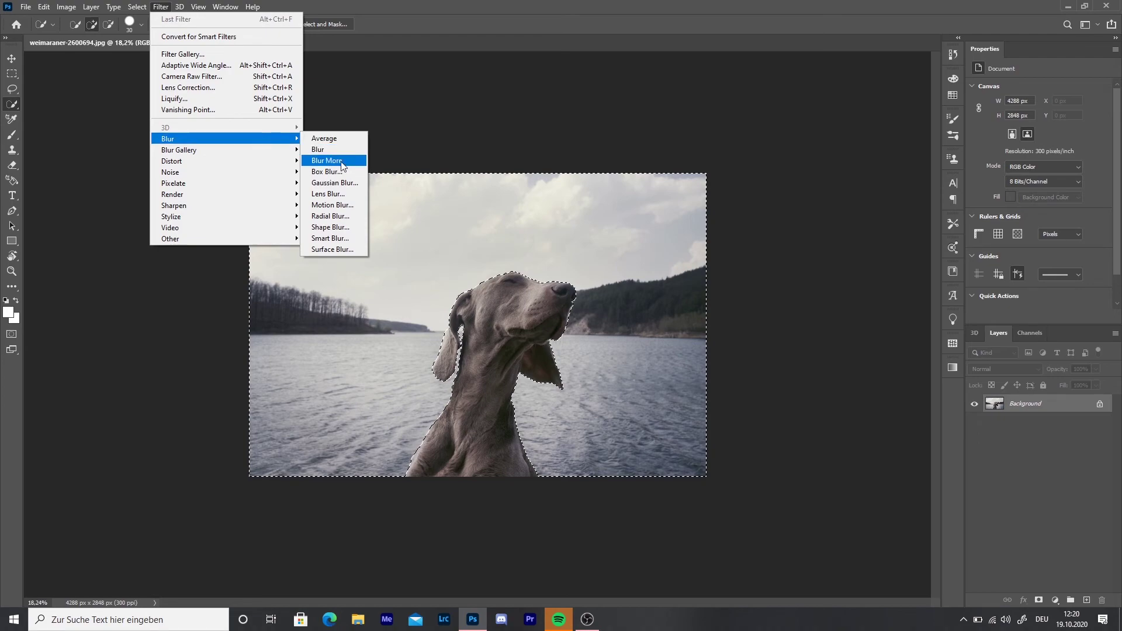
{"action": "left_click", "coordinate": [332, 195]}
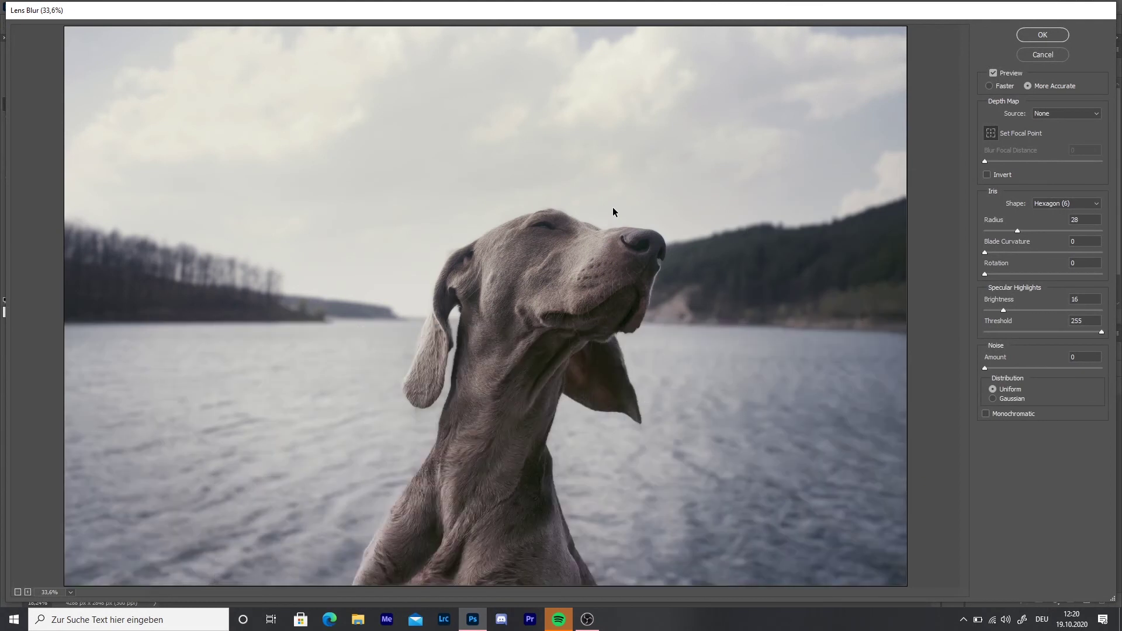
{"action": "left_click_drag", "start_coordinate": [1018, 231], "coordinate": [988, 251]}
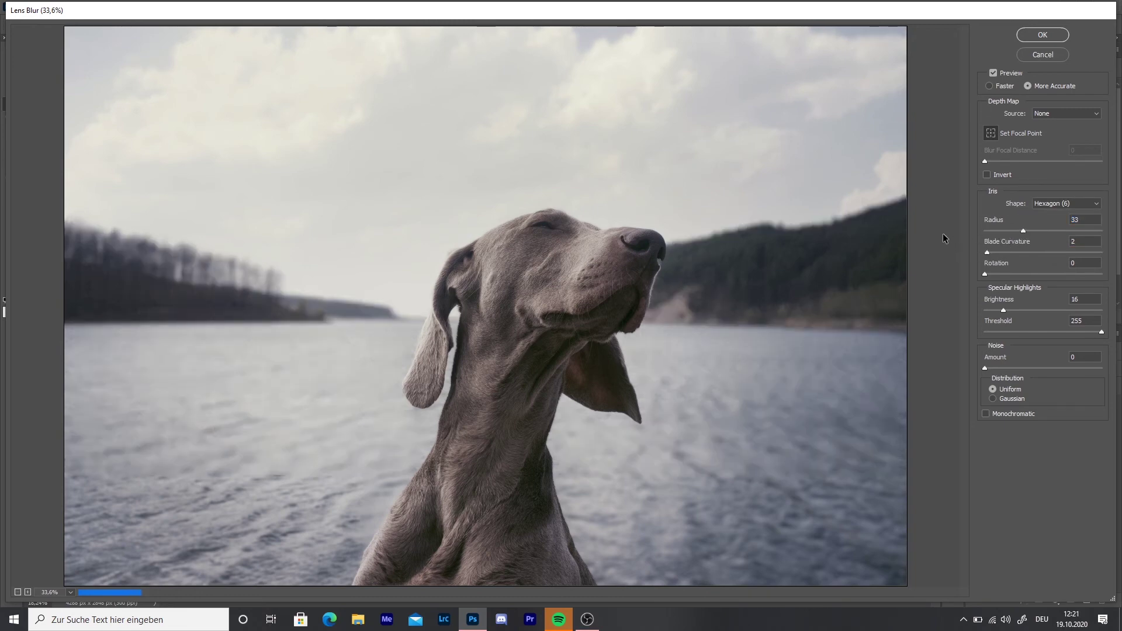
{"action": "left_click_drag", "start_coordinate": [1023, 231], "coordinate": [1016, 232]}
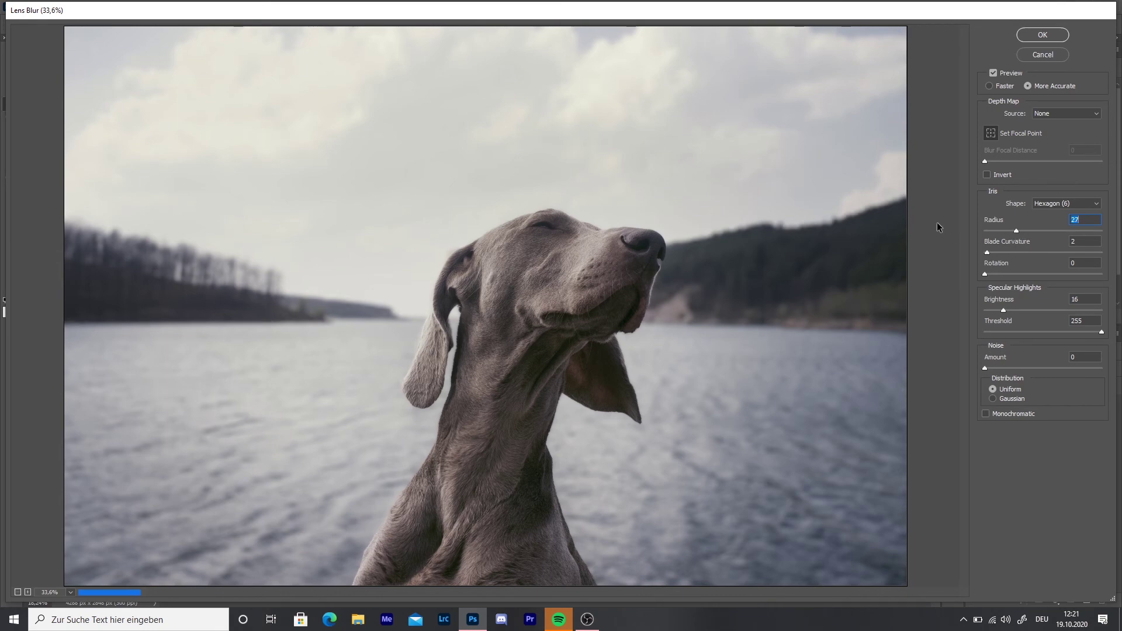
{"action": "left_click", "coordinate": [1046, 36]}
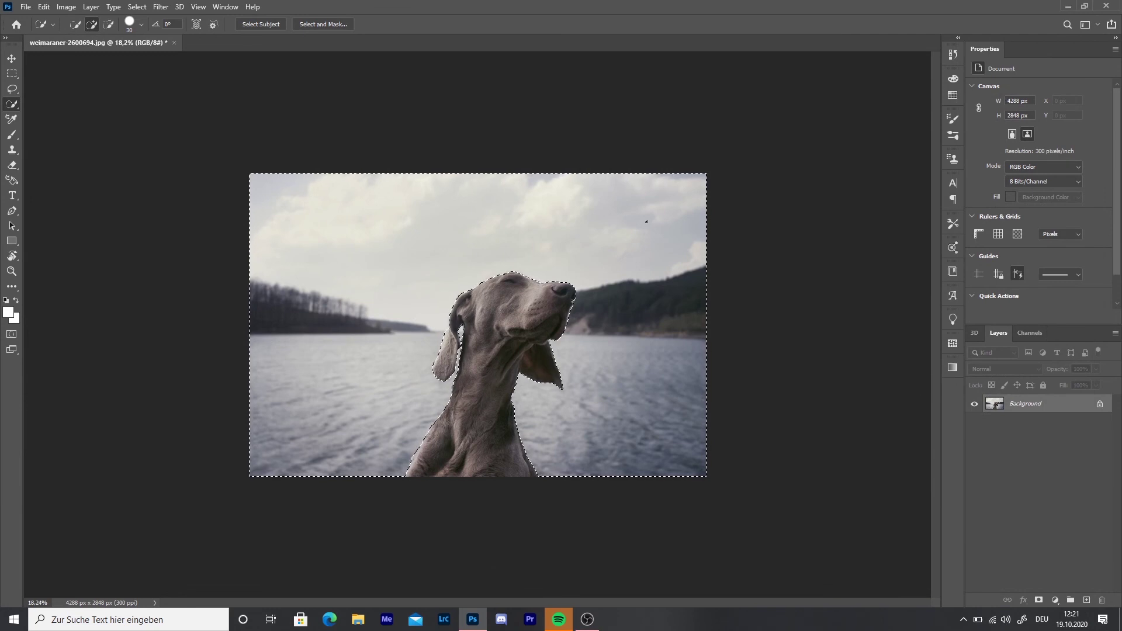
{"action": "right_click", "coordinate": [556, 239]}
{"action": "left_click", "coordinate": [581, 244]}
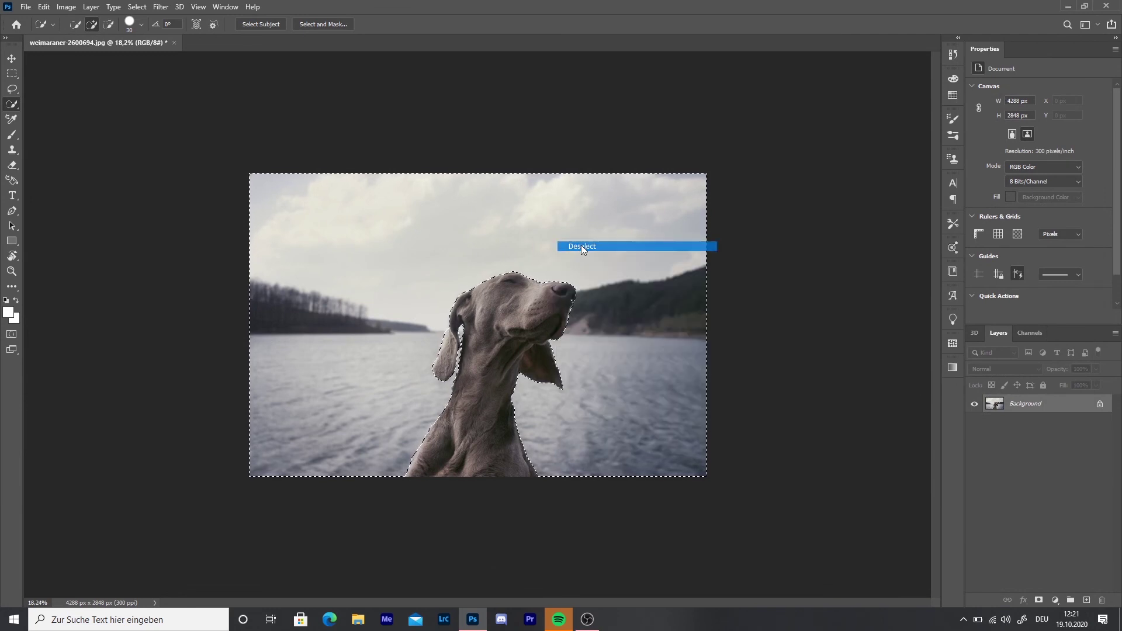